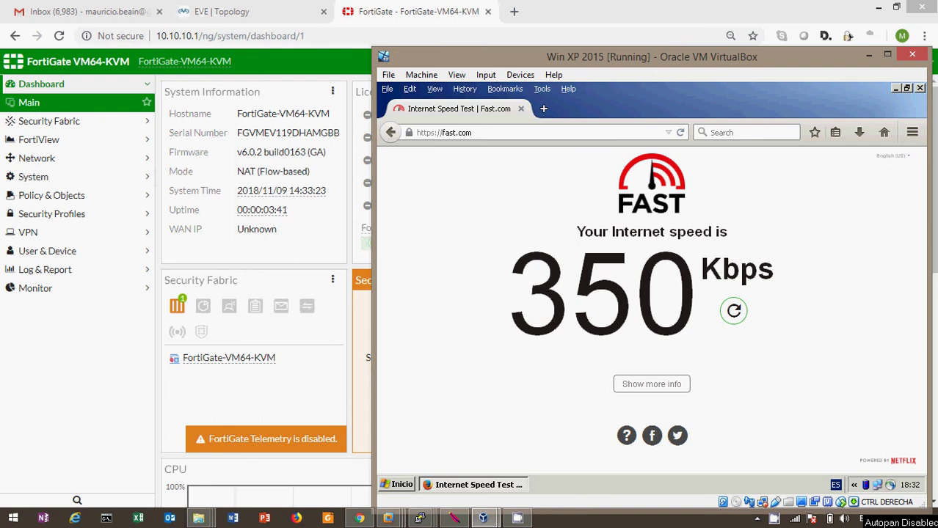
Review the Traffic Shapper lab topology in EVE and the Fast.com speed test page in the Win XP 2015 virtual machine
click(220, 12)
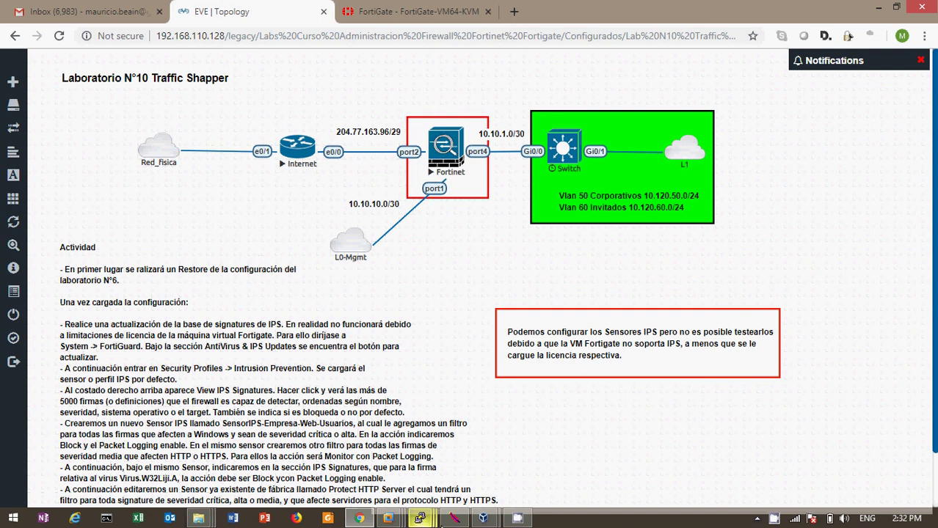
mouse_move(483, 518)
click(564, 444)
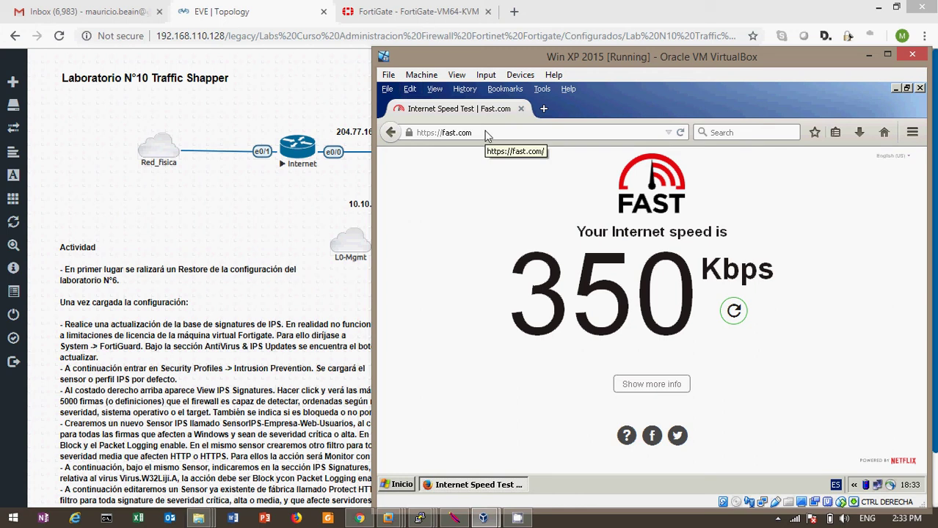
Switch to the FortiGate web interface and start a new shared traffic shaper named Limitador-Vlan50
click(449, 13)
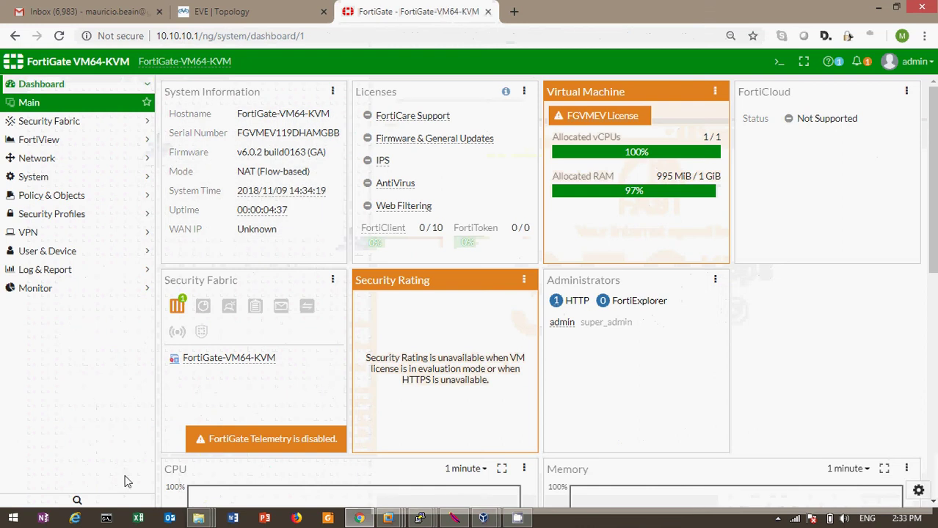
click(61, 197)
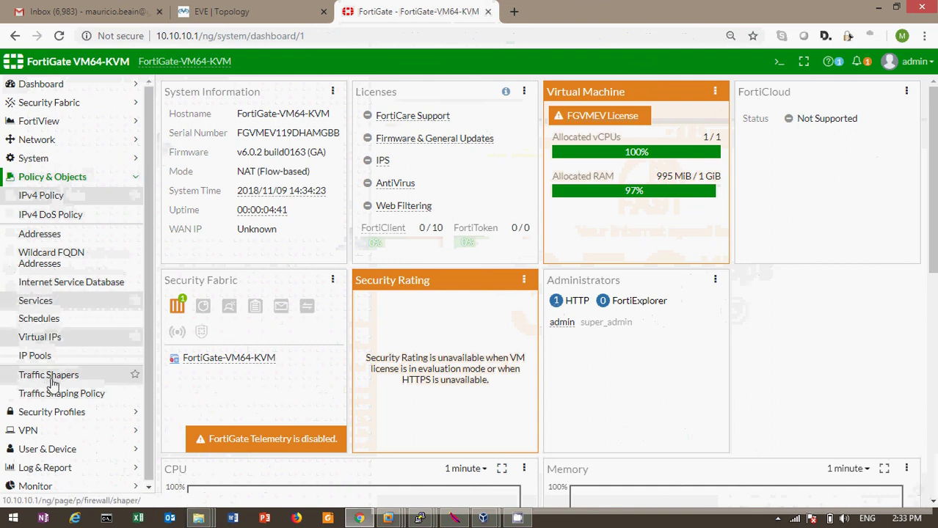
click(61, 379)
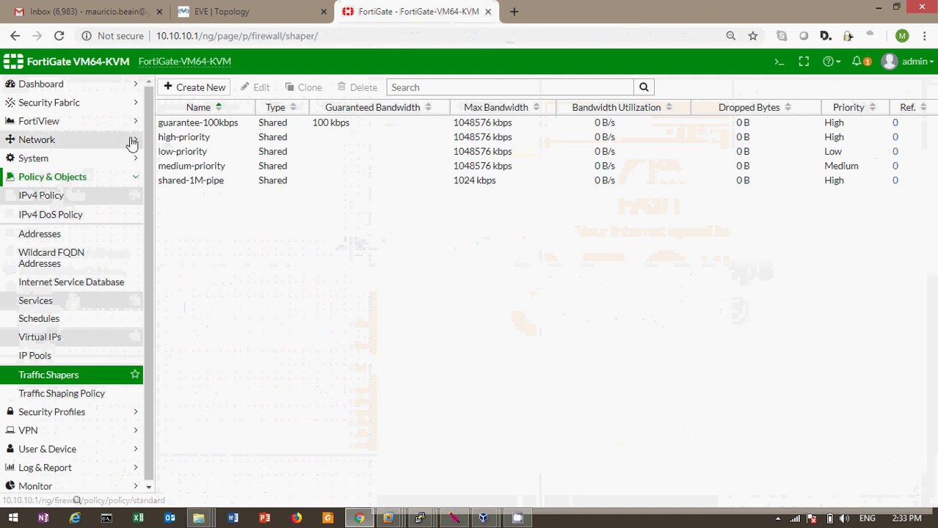
click(204, 90)
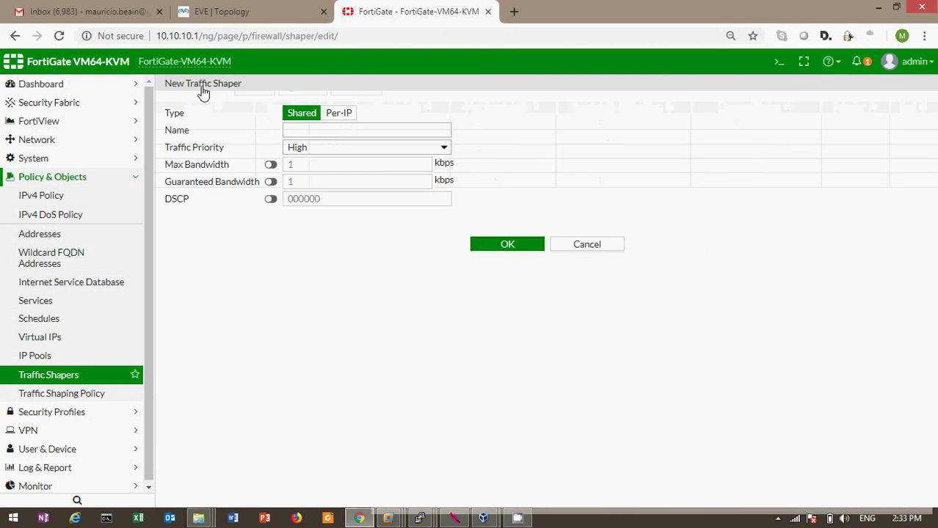
click(344, 132)
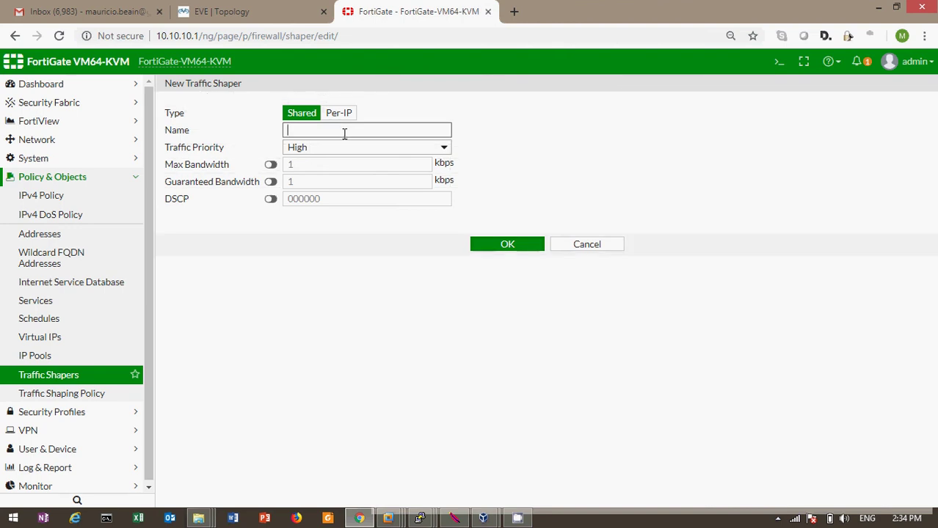
text(Limitador-)
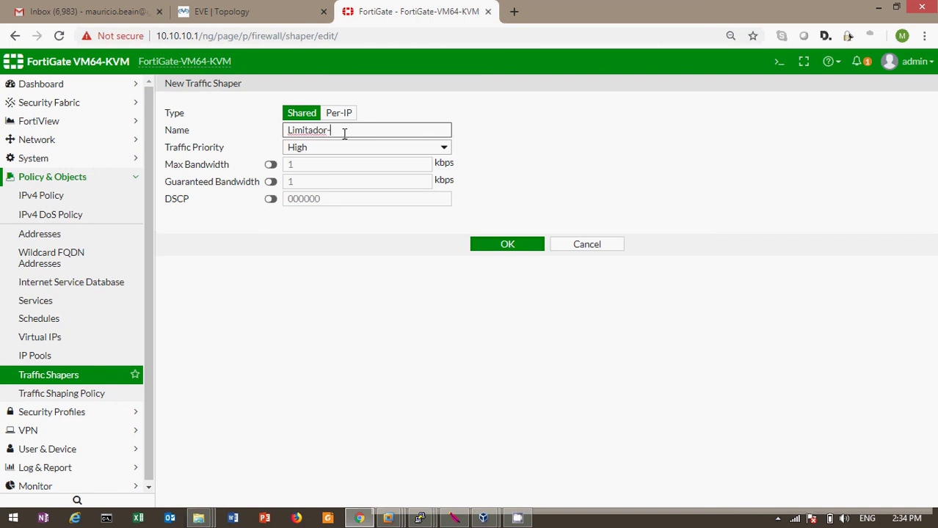
text(Vlan50)
key(BackSpace)
text(0)
Enable a maximum bandwidth of 160 kbps for the new traffic shaper and save it
click(271, 165)
click(305, 164)
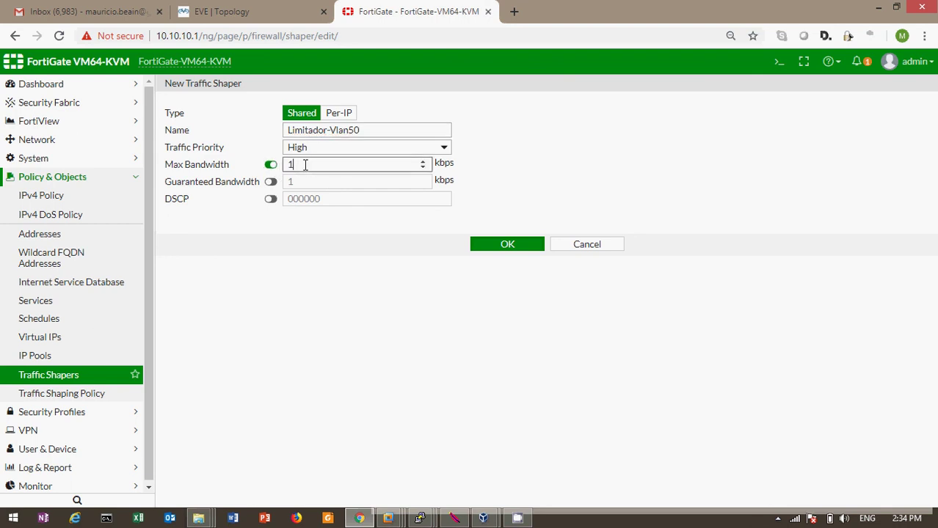
text(60)
click(529, 251)
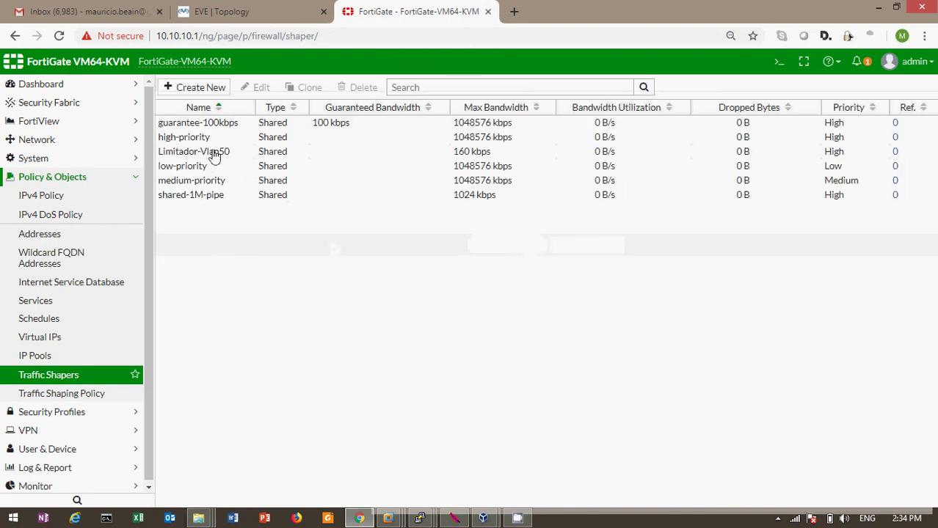
Start a new traffic shaping policy matching source Vlan-50-Corporativos, destination all and service ALL
click(79, 401)
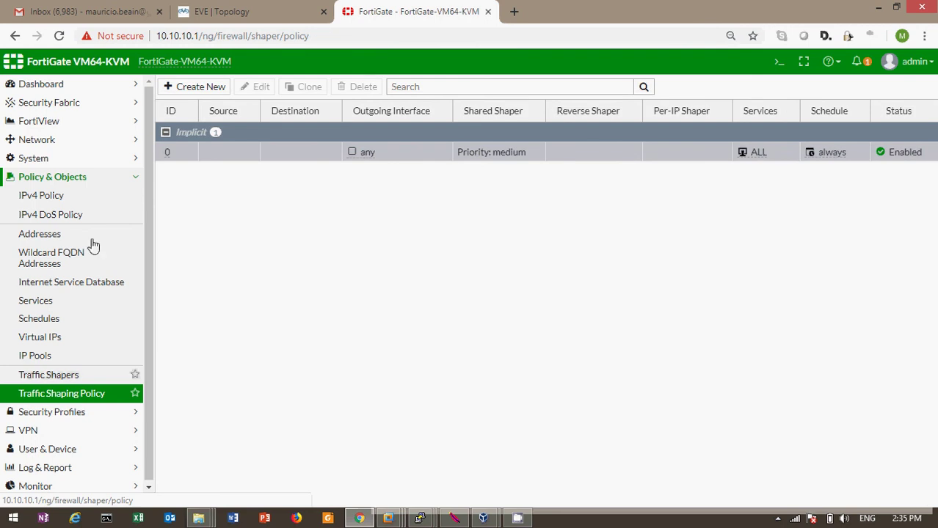
click(201, 87)
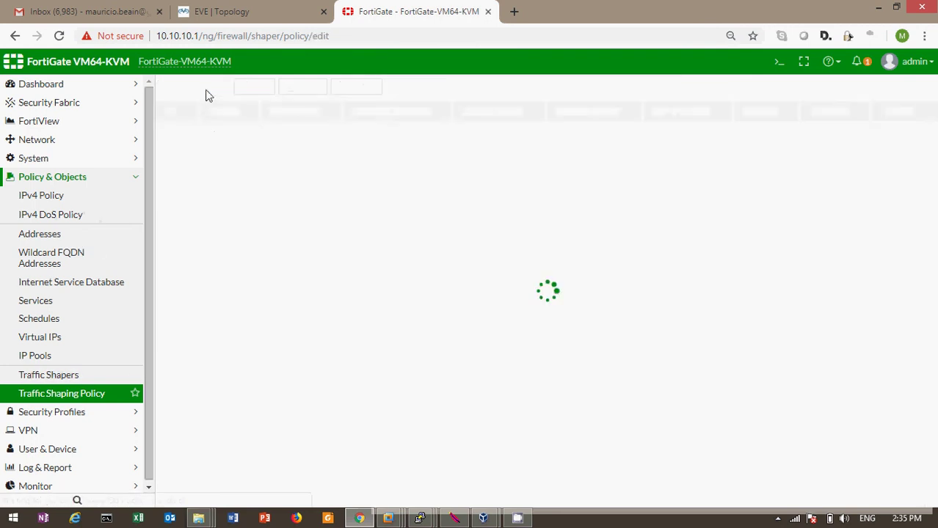
click(361, 183)
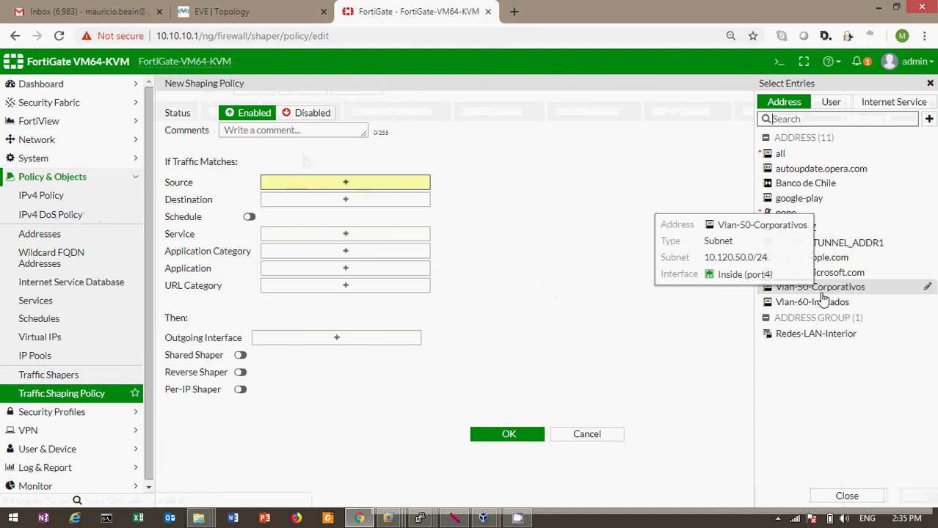
click(824, 293)
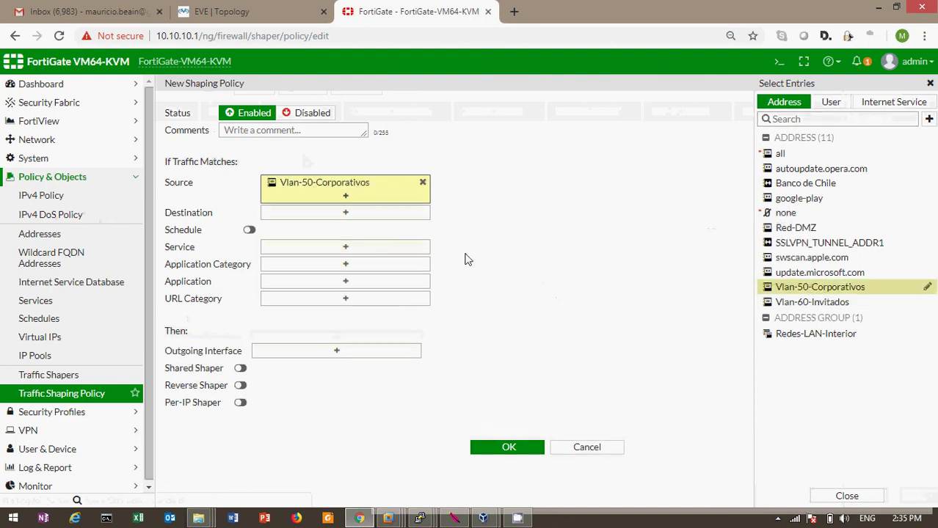
click(338, 216)
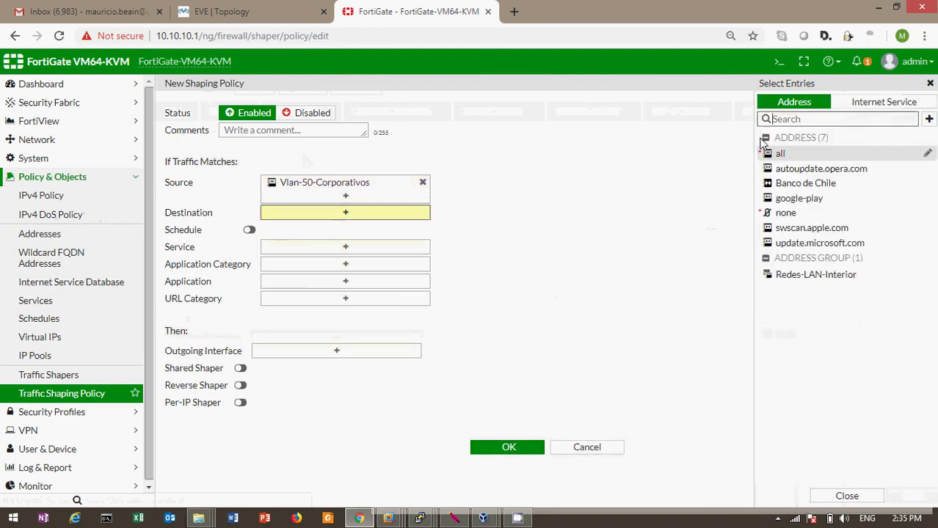
click(802, 157)
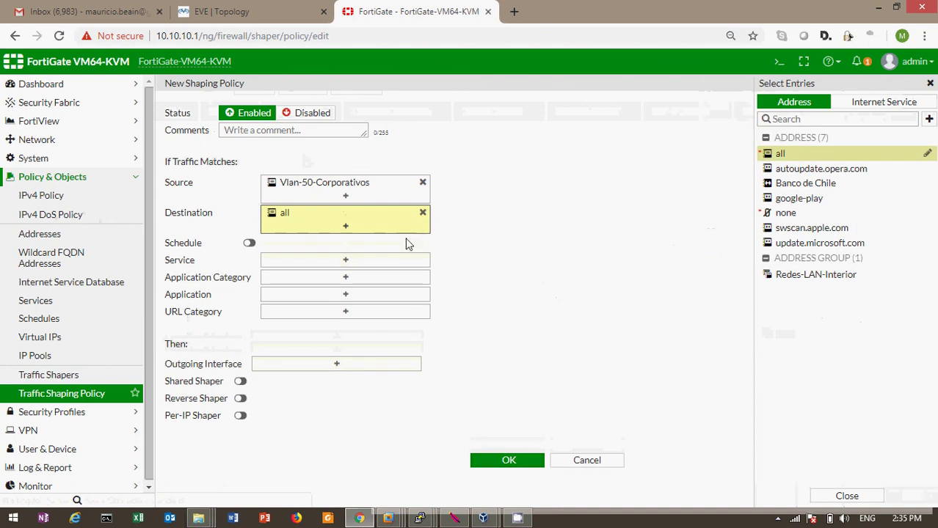
click(350, 267)
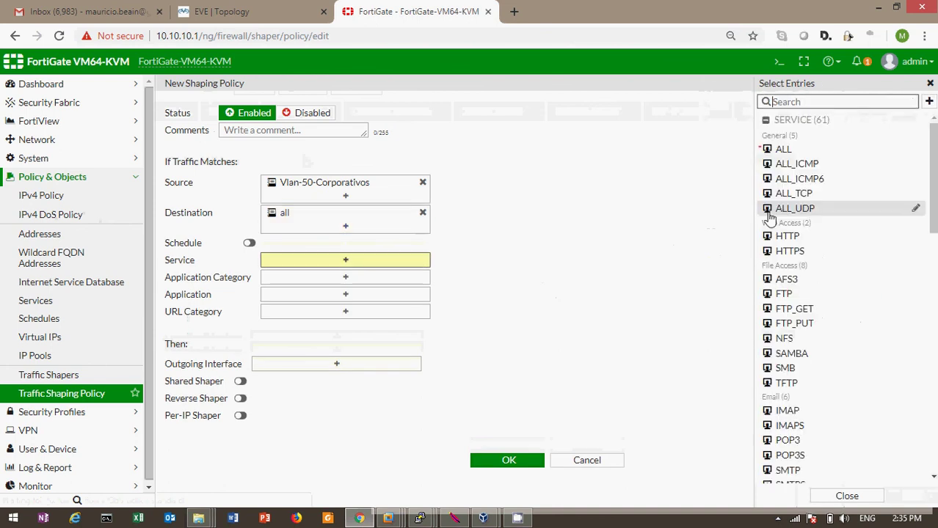
click(782, 151)
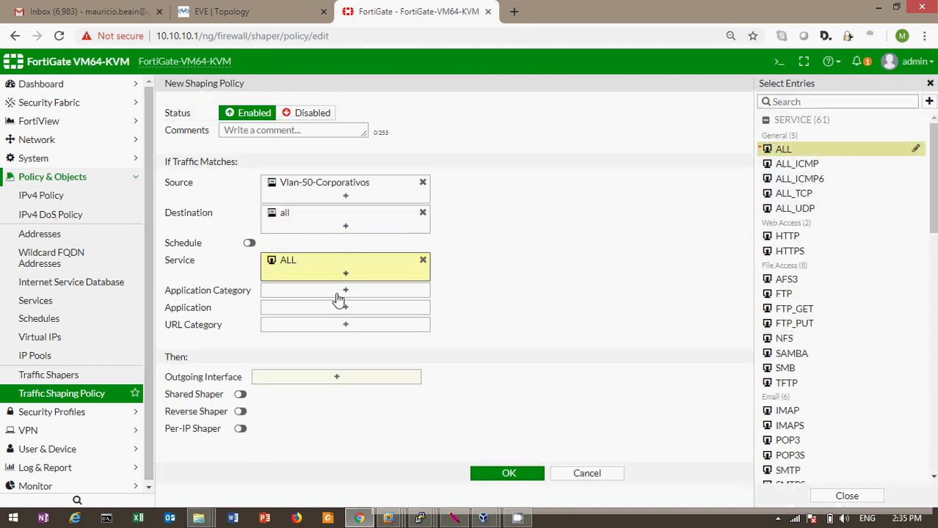
Set the shaping policy's outgoing interface to Outside (port2)
click(321, 383)
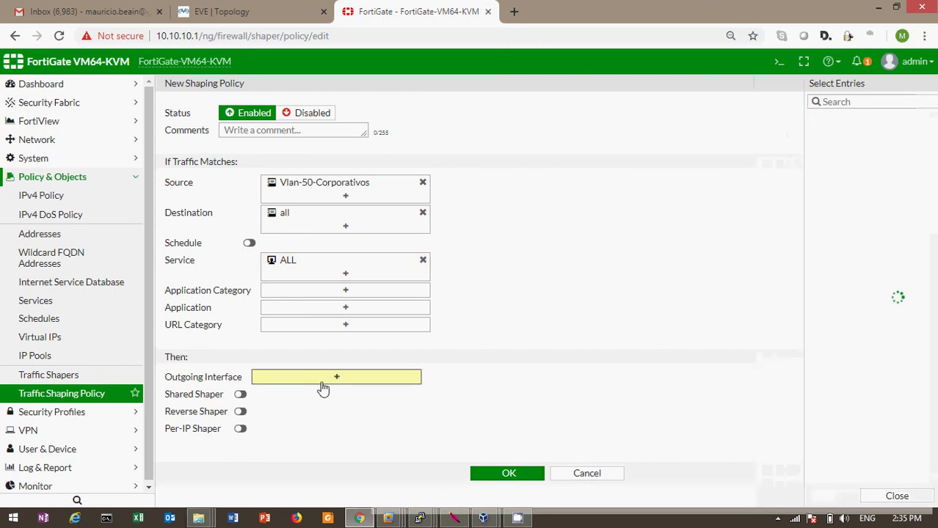
mouse_move(812, 140)
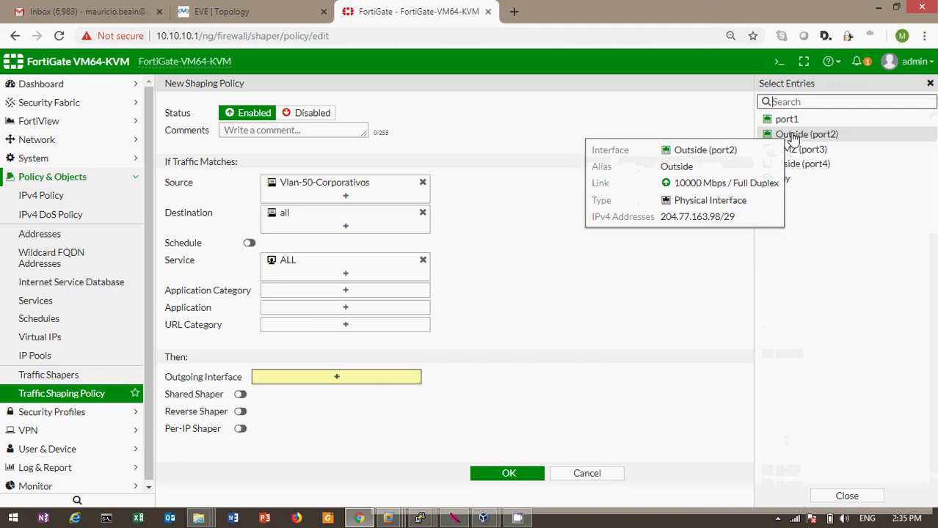
click(785, 138)
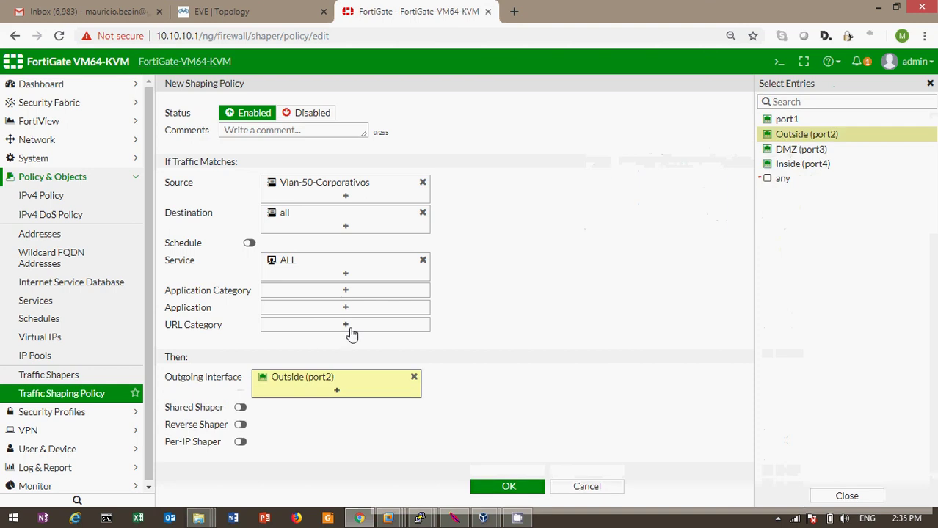
Enable the shared and reverse shapers with Limitador-Vlan50 for both, and save the shaping policy
click(241, 409)
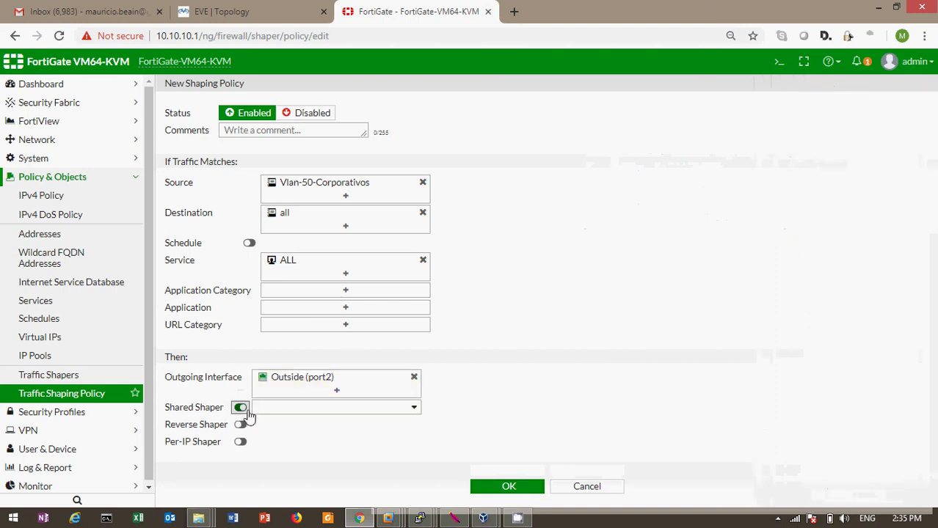
click(411, 410)
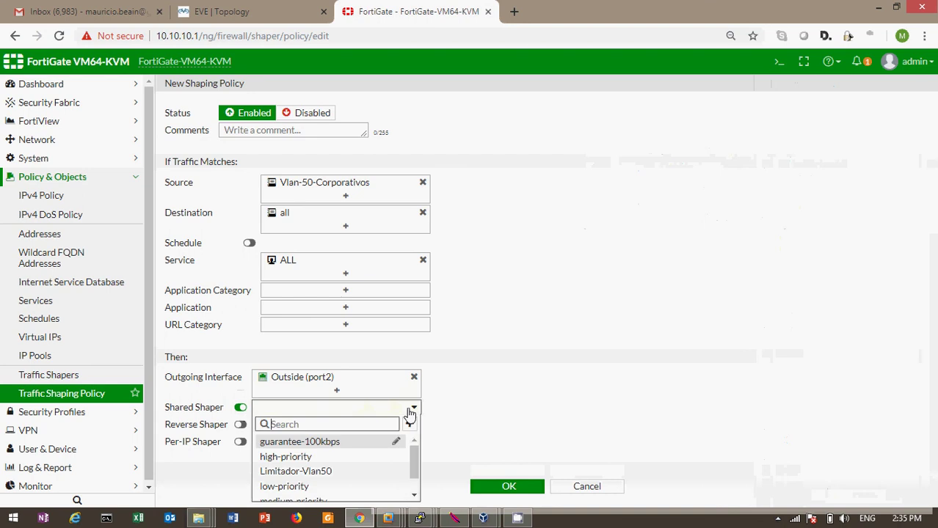
click(324, 472)
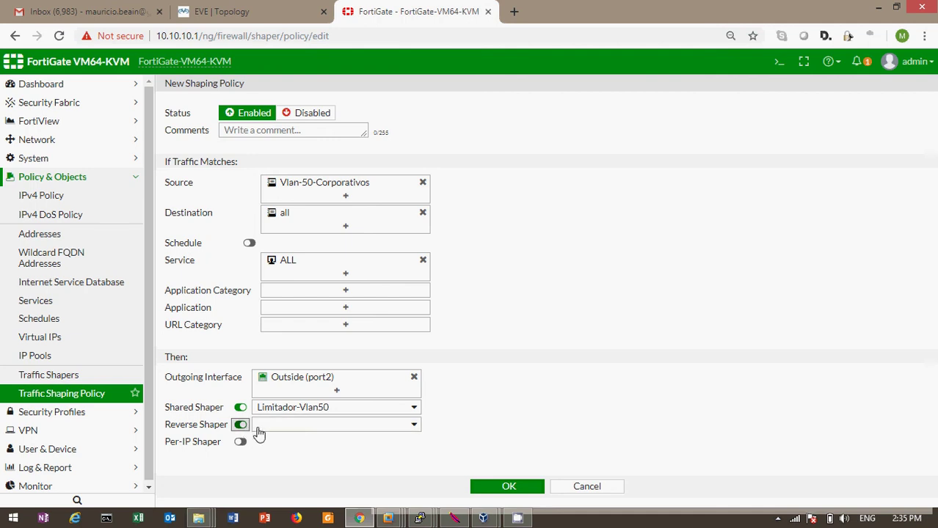
click(324, 426)
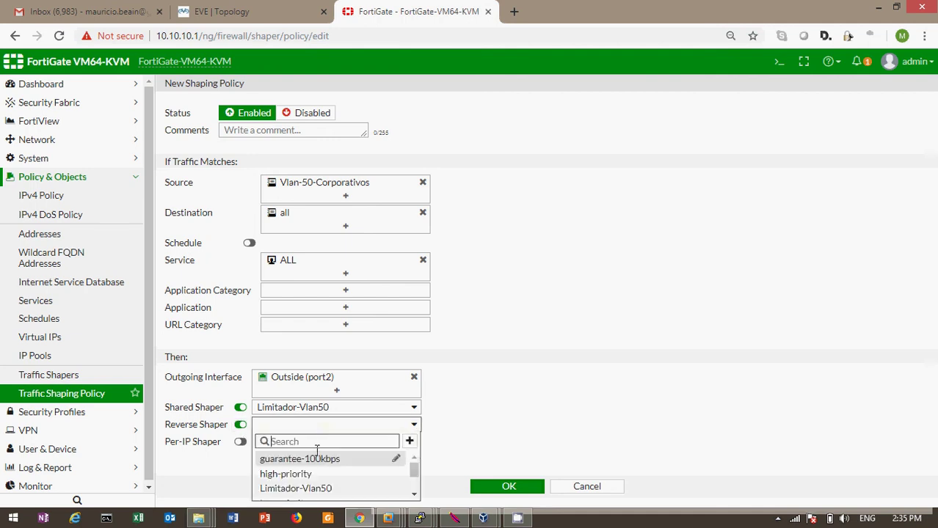
click(311, 489)
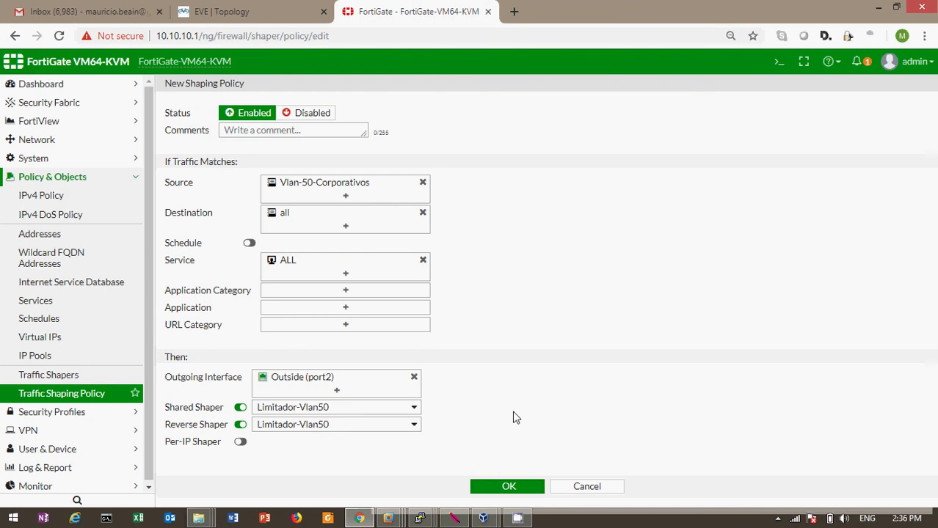
click(508, 489)
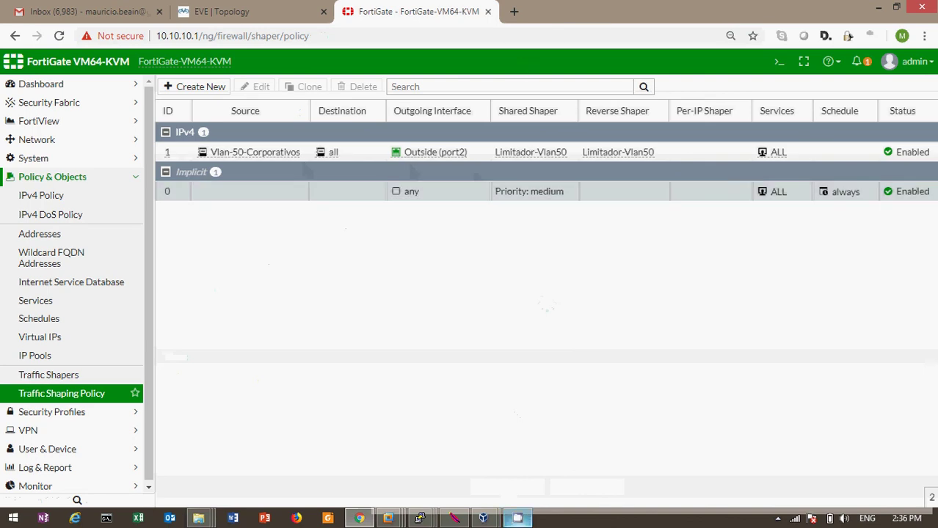
Switch to the Win XP 2015 virtual machine and rerun the Fast.com internet speed test
mouse_move(482, 520)
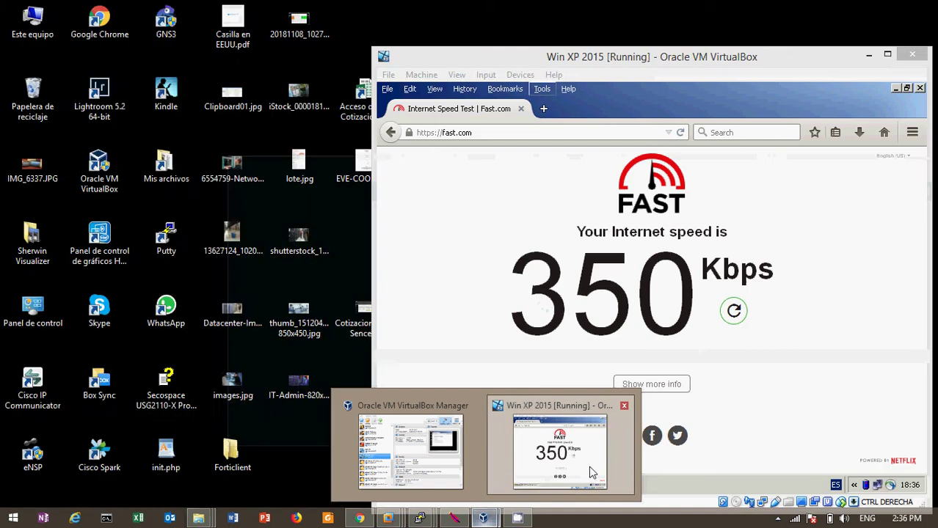
click(581, 458)
click(733, 310)
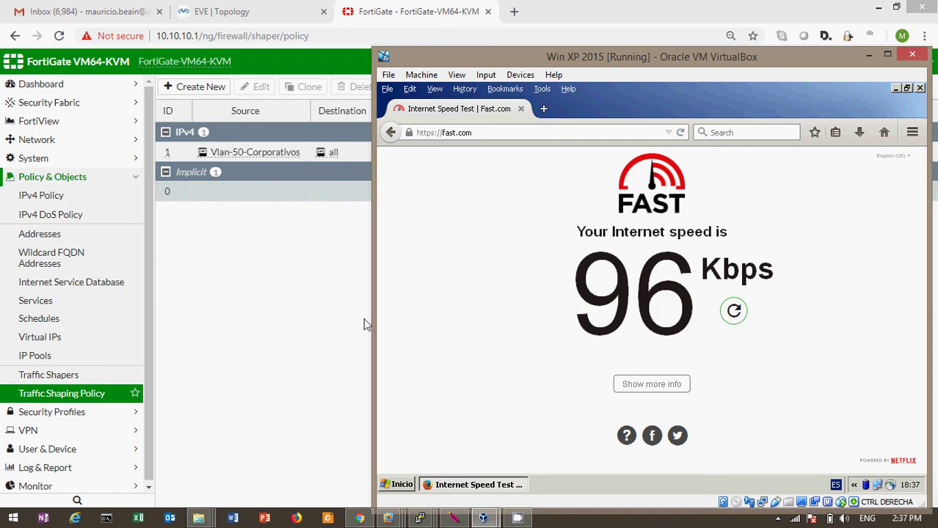
Return to the FortiGate web interface and delete the Vlan-50-Corporativos traffic shaping policy
click(329, 283)
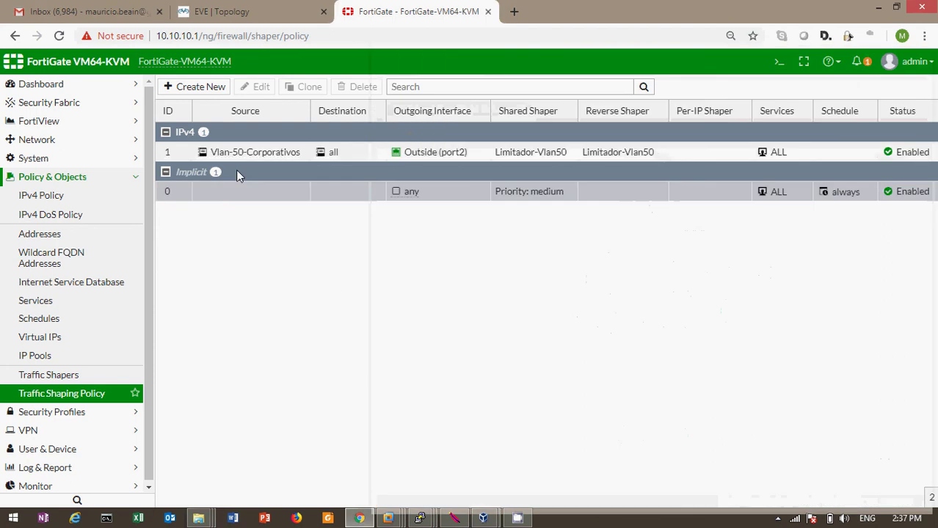
click(244, 157)
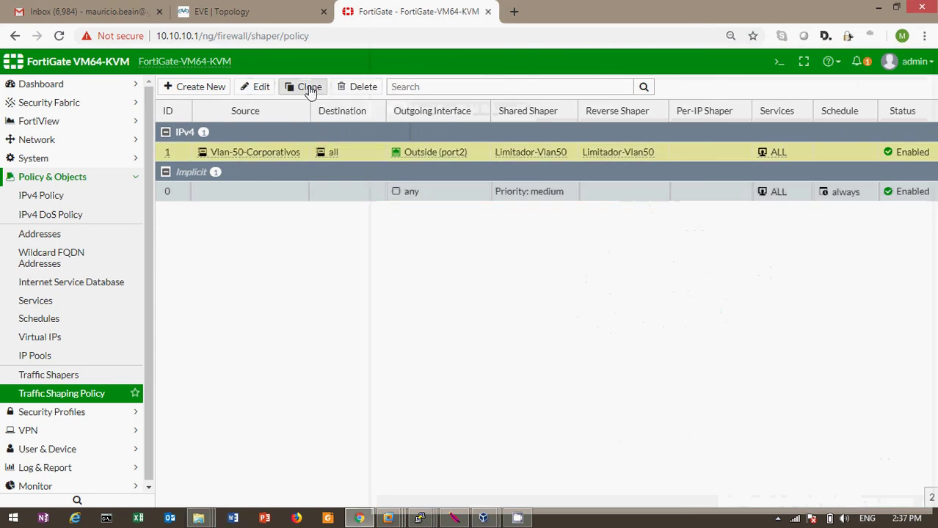
click(353, 90)
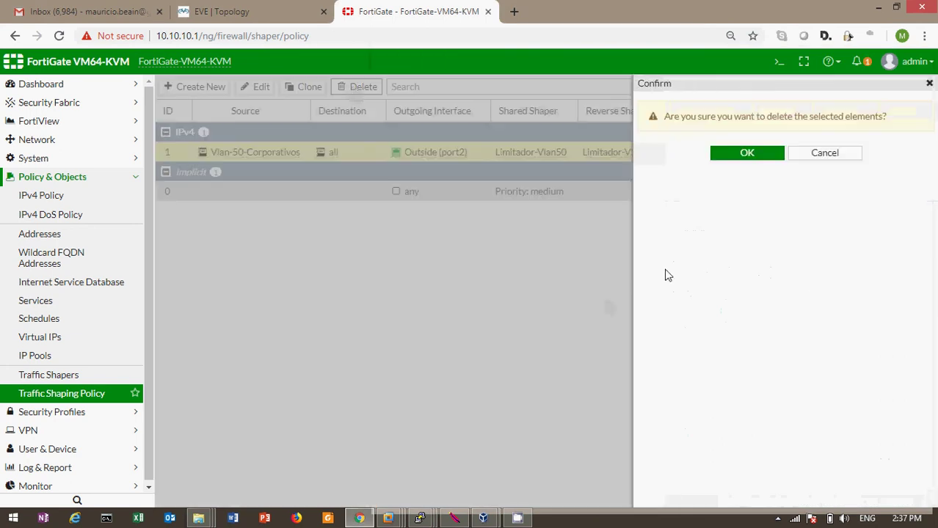
click(763, 156)
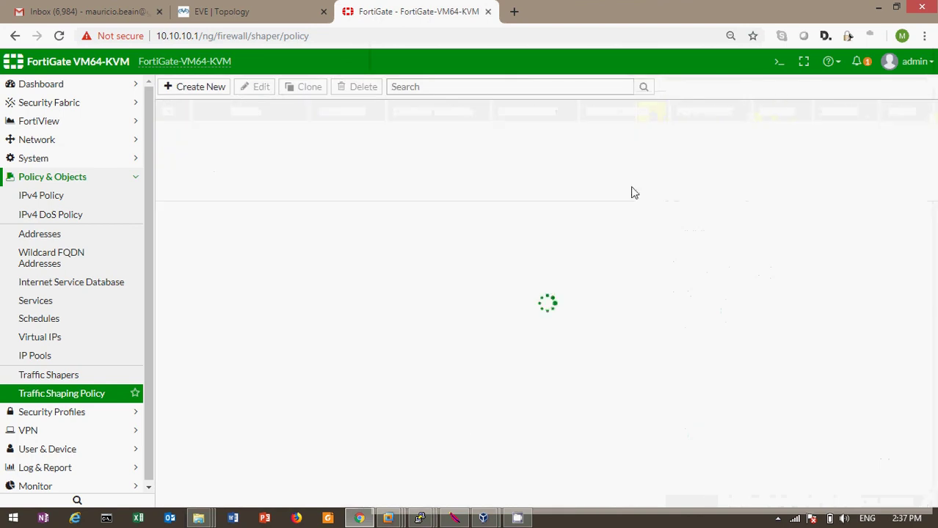